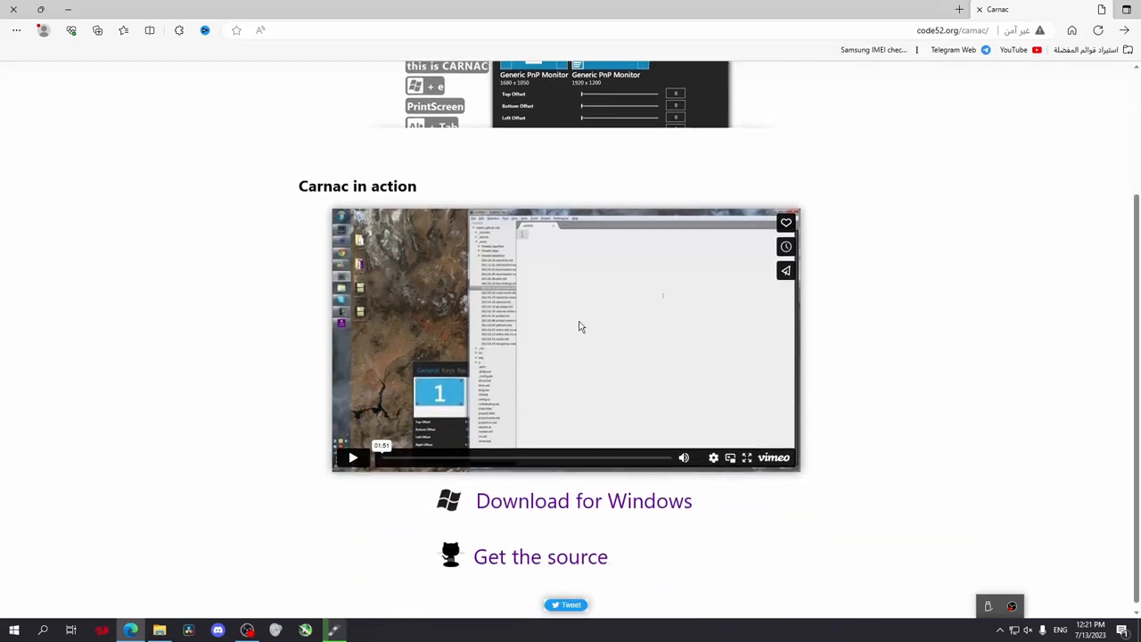
{"action": "scroll", "coordinate": [478, 314], "scroll_direction": "down", "scroll_amount": 1}
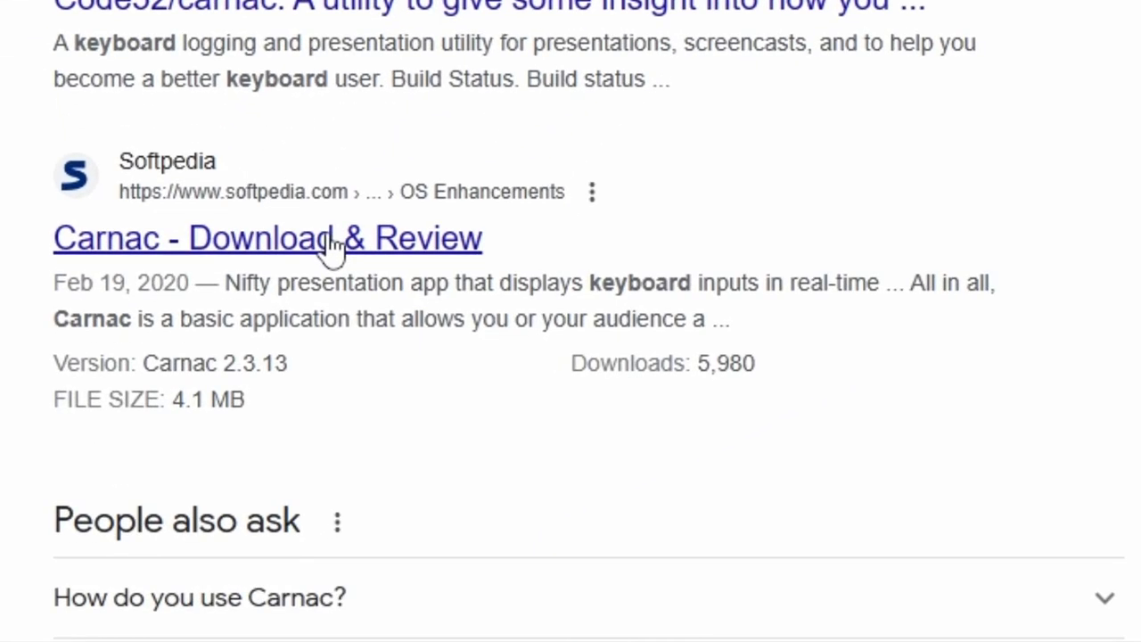
Step: Download Carnac's Setup.exe from Softpedia's external mirror and drag it onto the desktop
{"action": "left_click", "coordinate": [332, 243]}
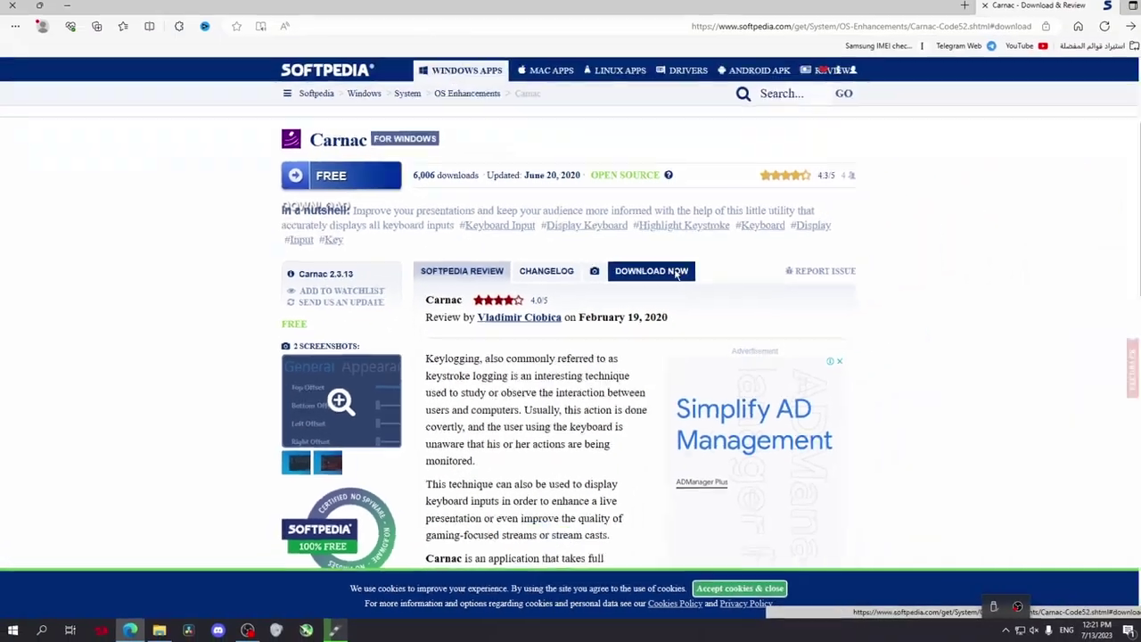
{"action": "left_click", "coordinate": [671, 281]}
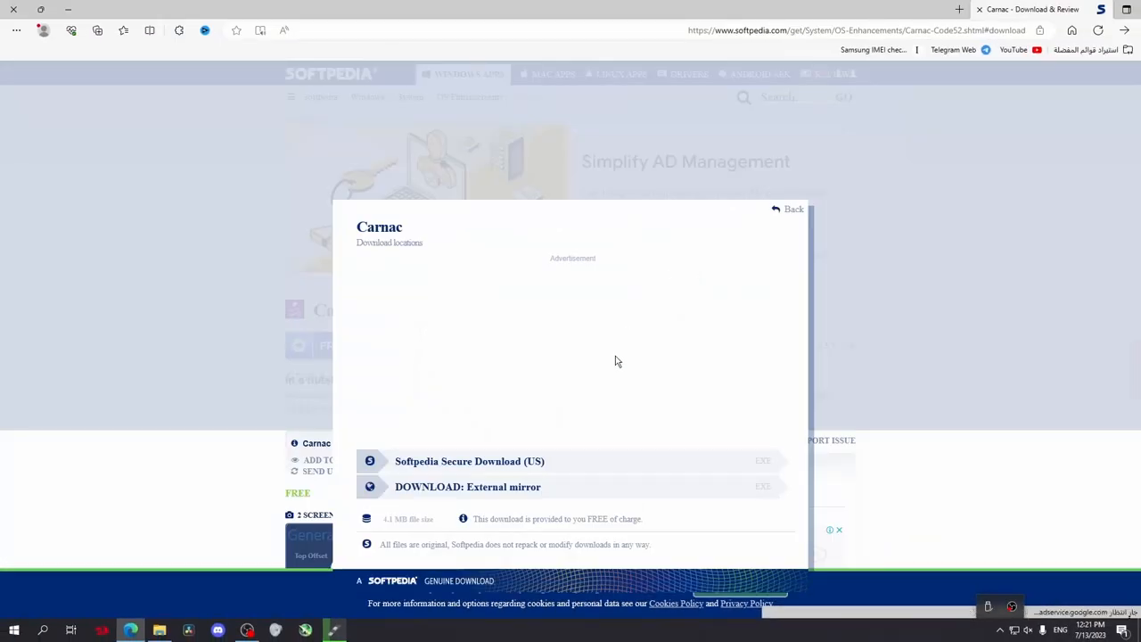
{"action": "left_click", "coordinate": [508, 496]}
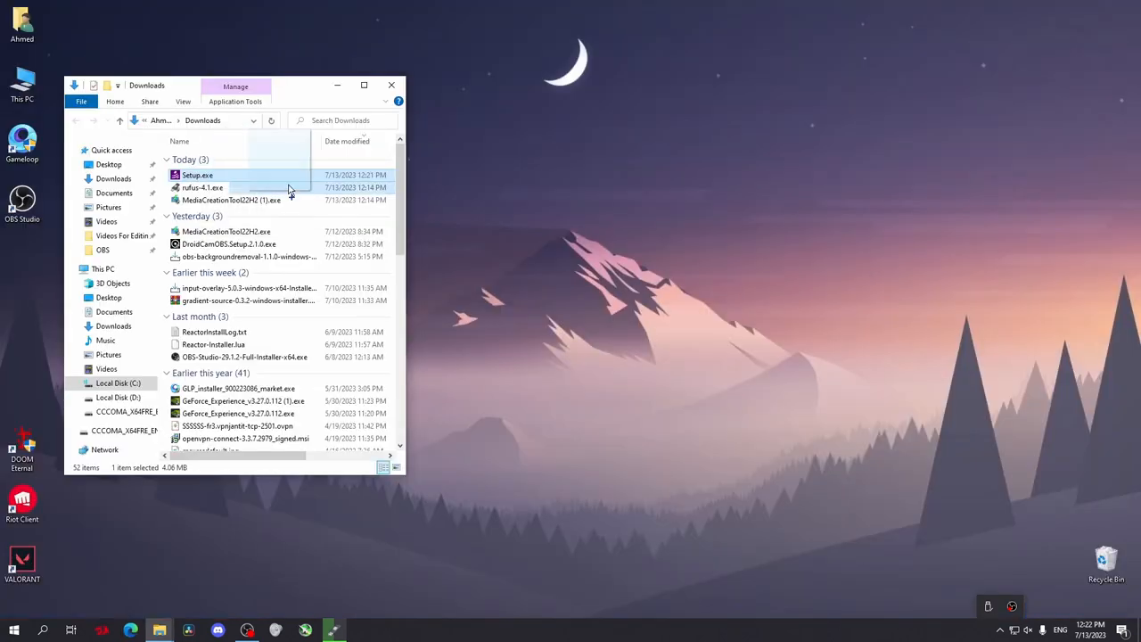
{"action": "left_click_drag", "start_coordinate": [198, 177], "coordinate": [563, 144]}
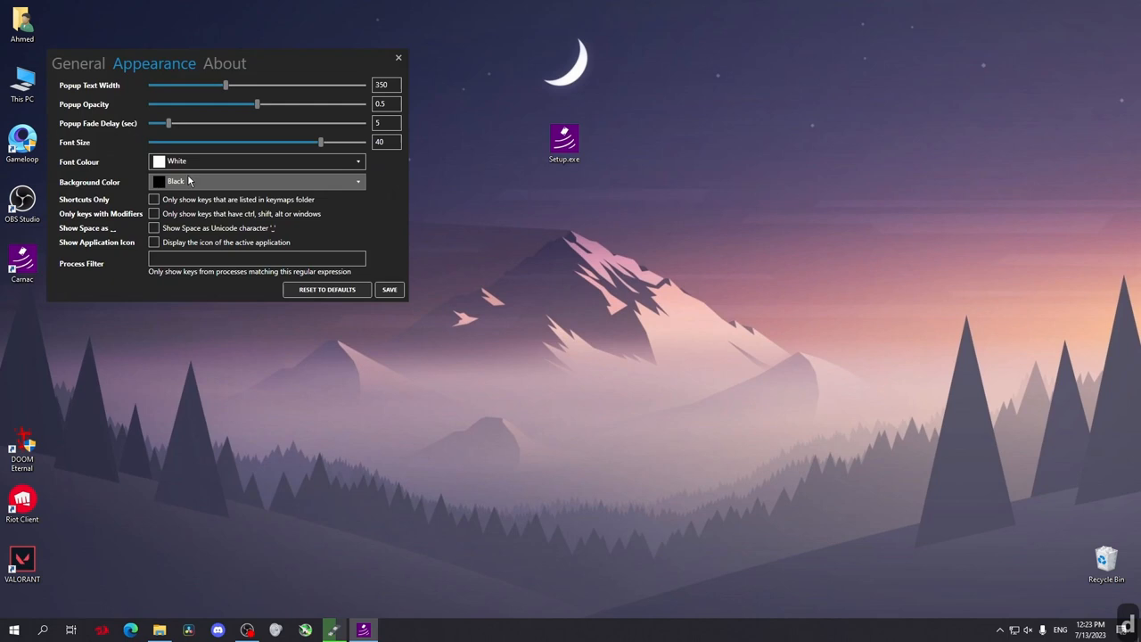
Step: Set Popup Opacity to 1 and test the solid black popup with Return and Insert keystrokes
{"action": "left_click", "coordinate": [200, 161]}
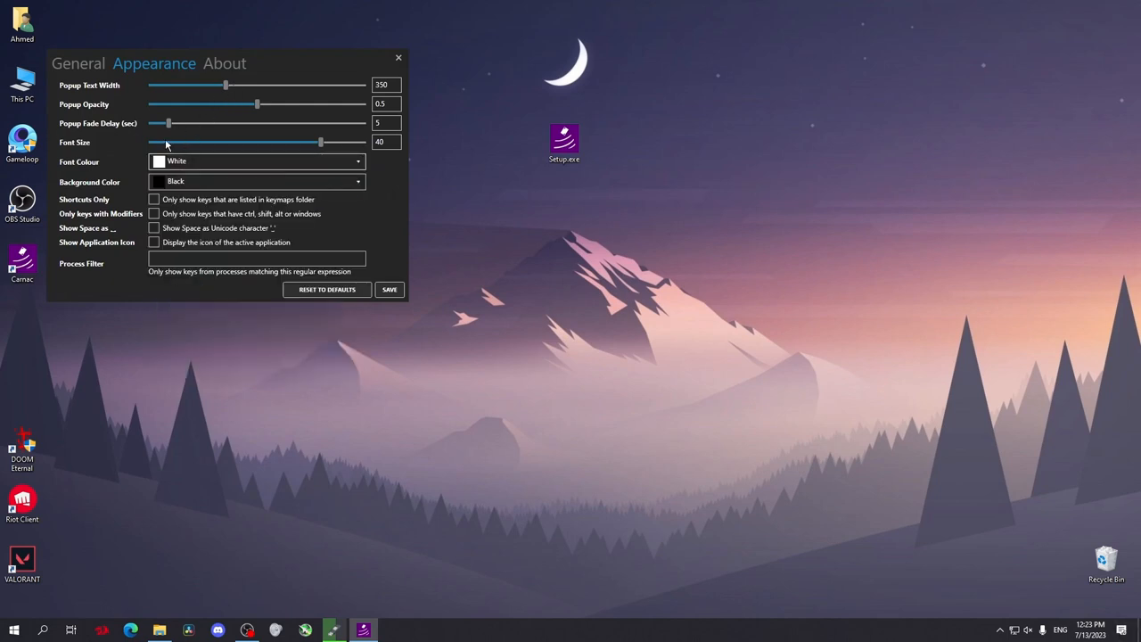
{"action": "left_click_drag", "start_coordinate": [258, 105], "coordinate": [364, 106]}
{"action": "type", "text": "sadasdasasdasdasd"}
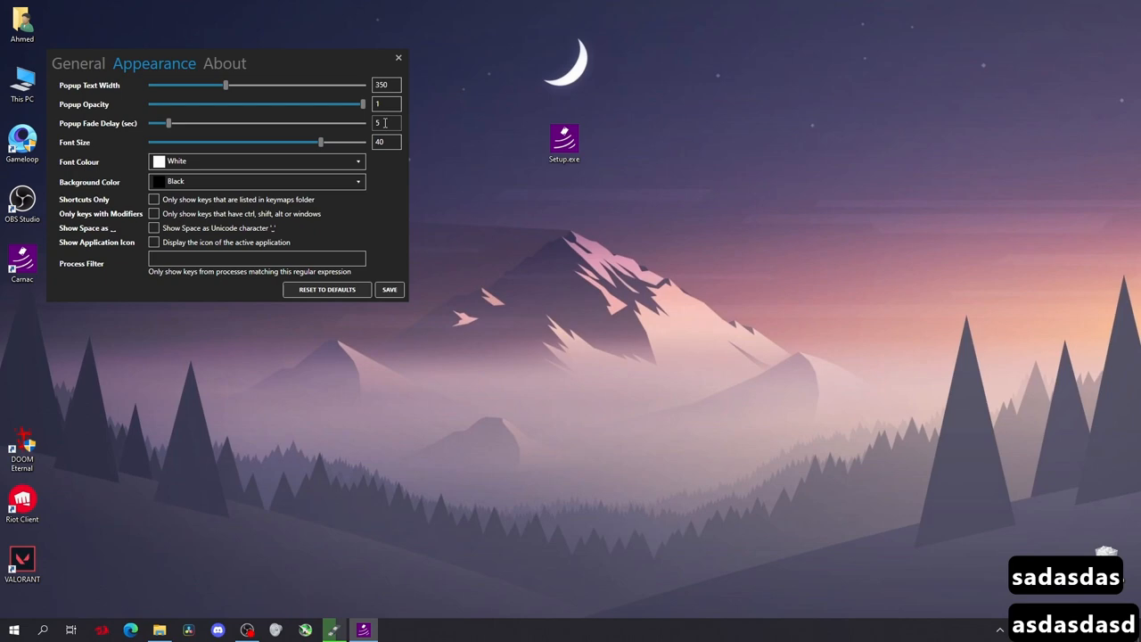
{"action": "key", "text": "Return"}
{"action": "key", "text": "Return"}
{"action": "key", "text": "Return"}
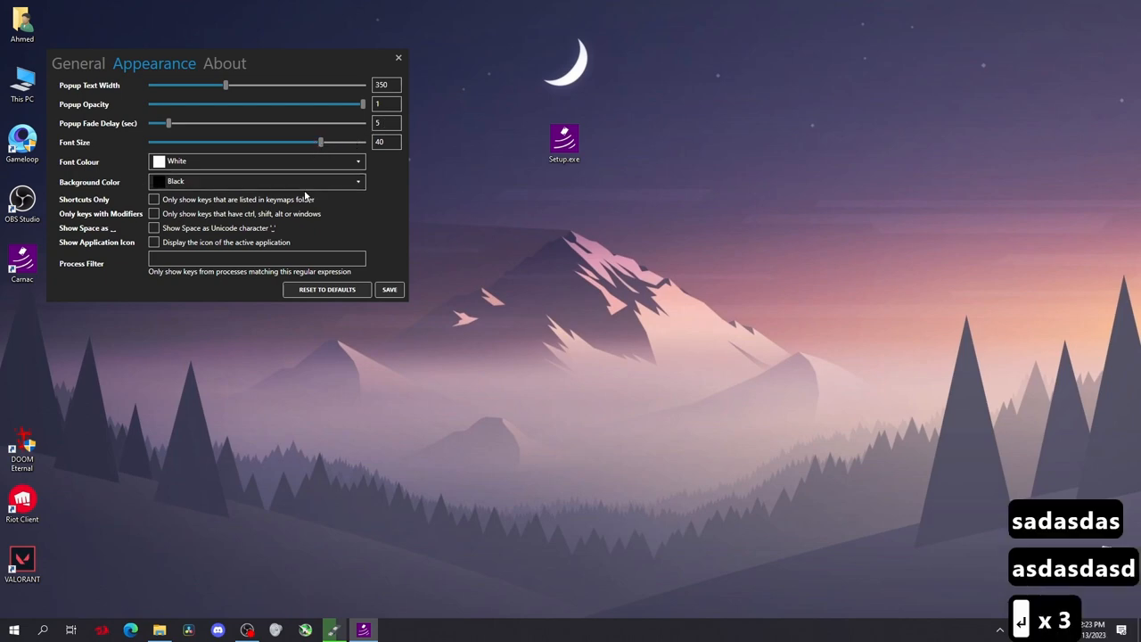
{"action": "key", "text": "Insert"}
{"action": "key", "text": "Insert"}
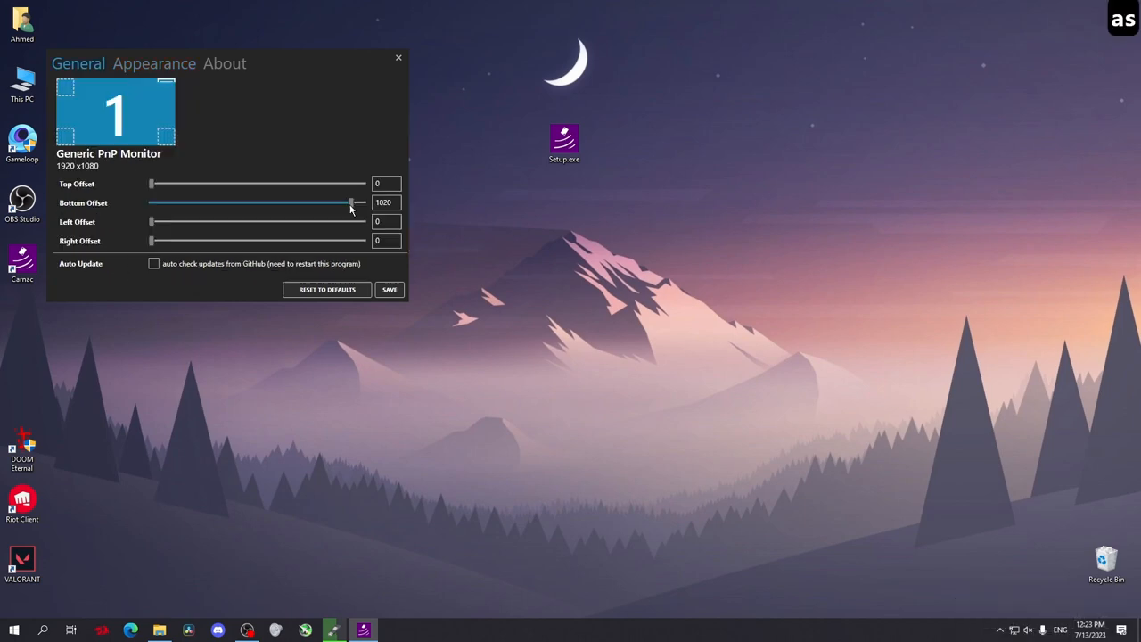
Step: Reduce Bottom Offset from 1020 to 760 and check the popup sits higher with test keys
{"action": "key", "text": "s"}
{"action": "key", "text": "s"}
{"action": "key", "text": "s"}
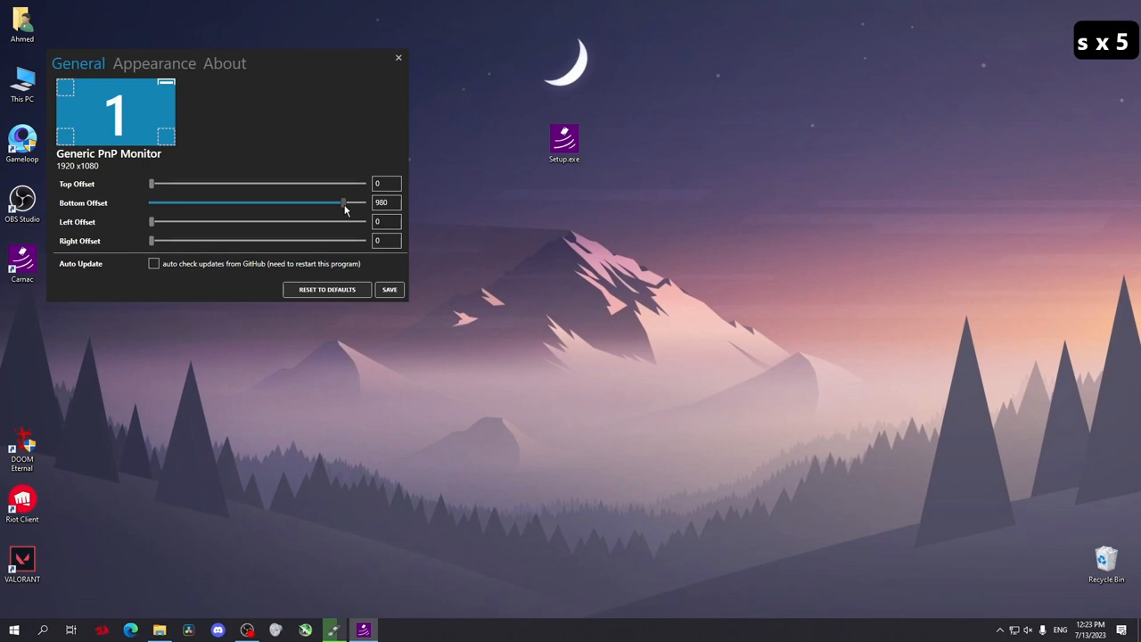
{"action": "key", "text": "g"}
{"action": "left_click_drag", "start_coordinate": [345, 203], "coordinate": [297, 203]}
{"action": "type", "text": "g"}
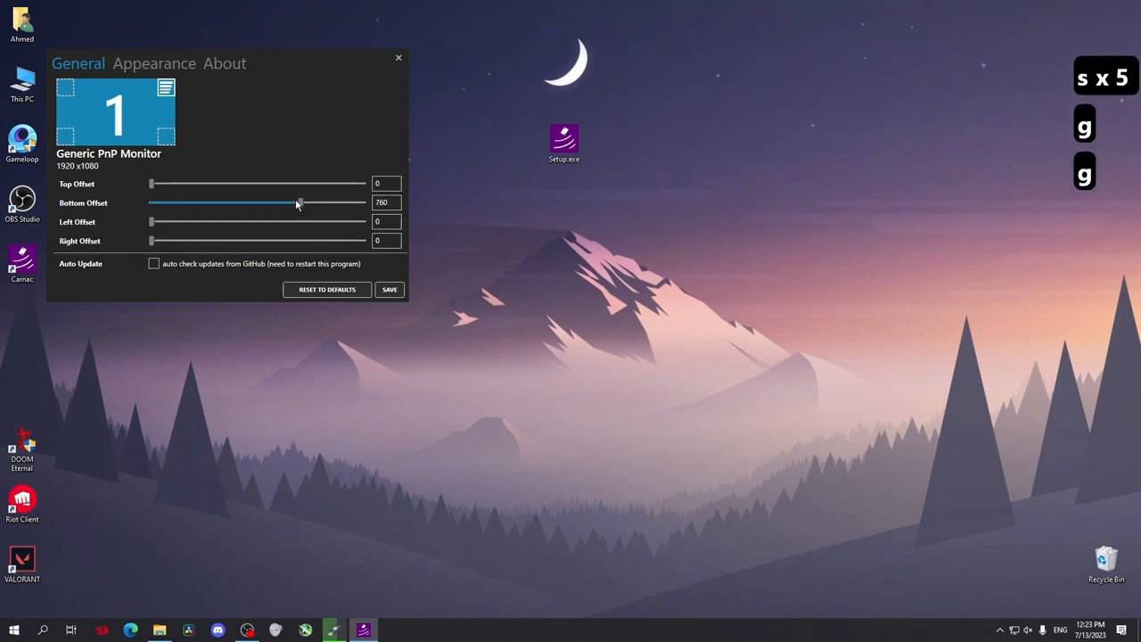
{"action": "type", "text": "fdgfdgdfgd'"}
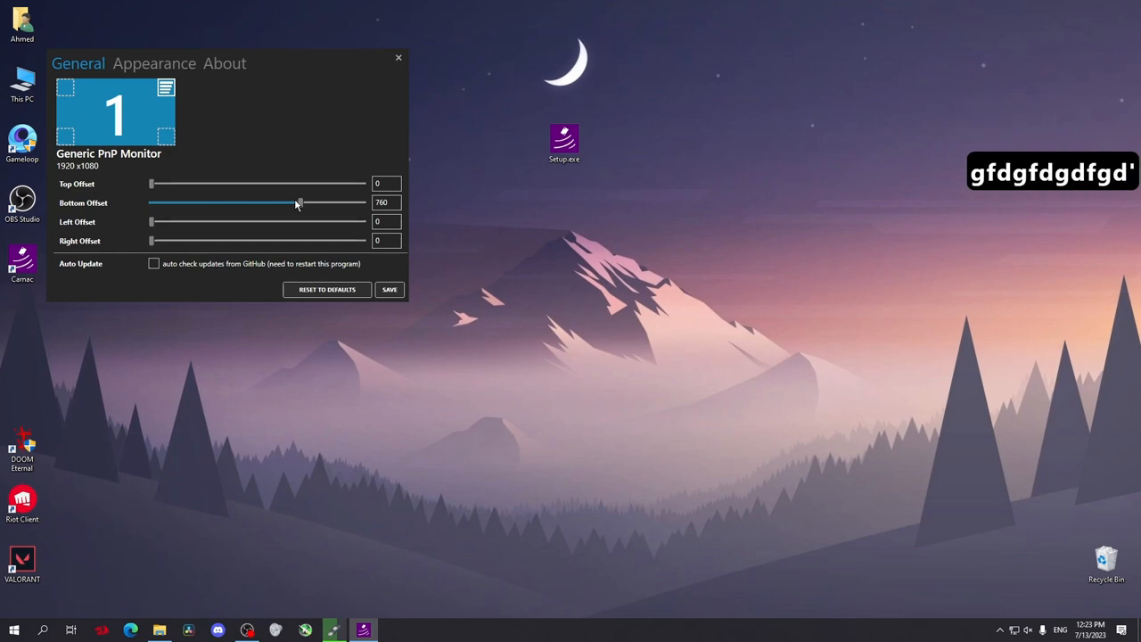
{"action": "key", "text": "Return"}
{"action": "key", "text": "Return"}
{"action": "key", "text": "Return"}
{"action": "key", "text": "Return"}
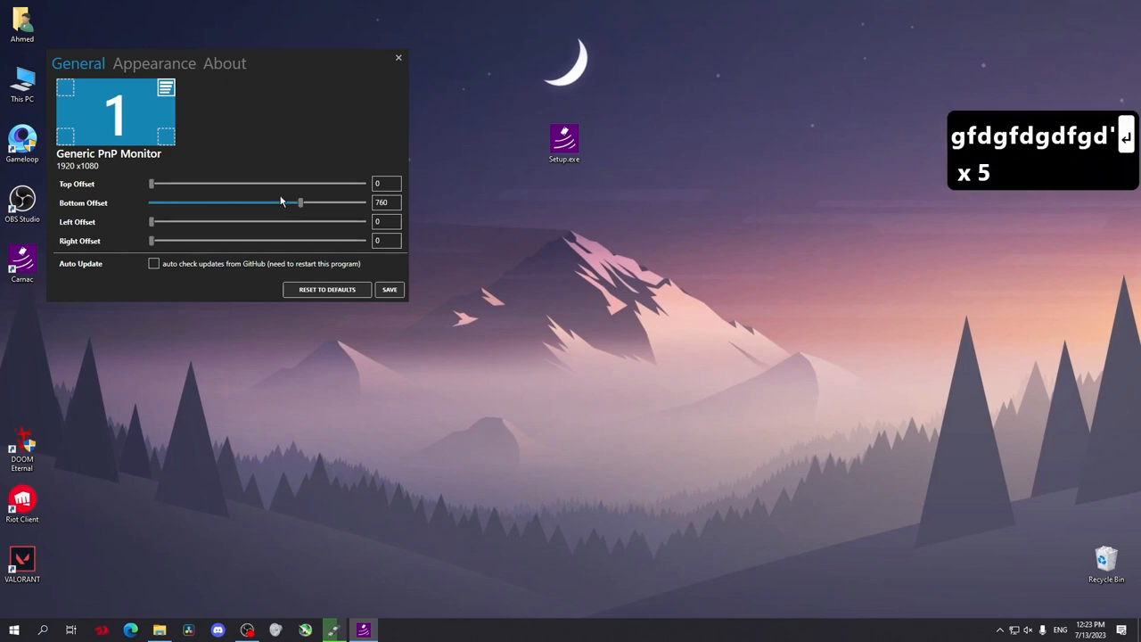
{"action": "key", "text": "Return"}
{"action": "key", "text": "Return"}
{"action": "key", "text": "Return"}
Step: Set Popup Text Width to 150 and test that keystrokes wrap in the narrower popup
{"action": "left_click", "coordinate": [155, 63]}
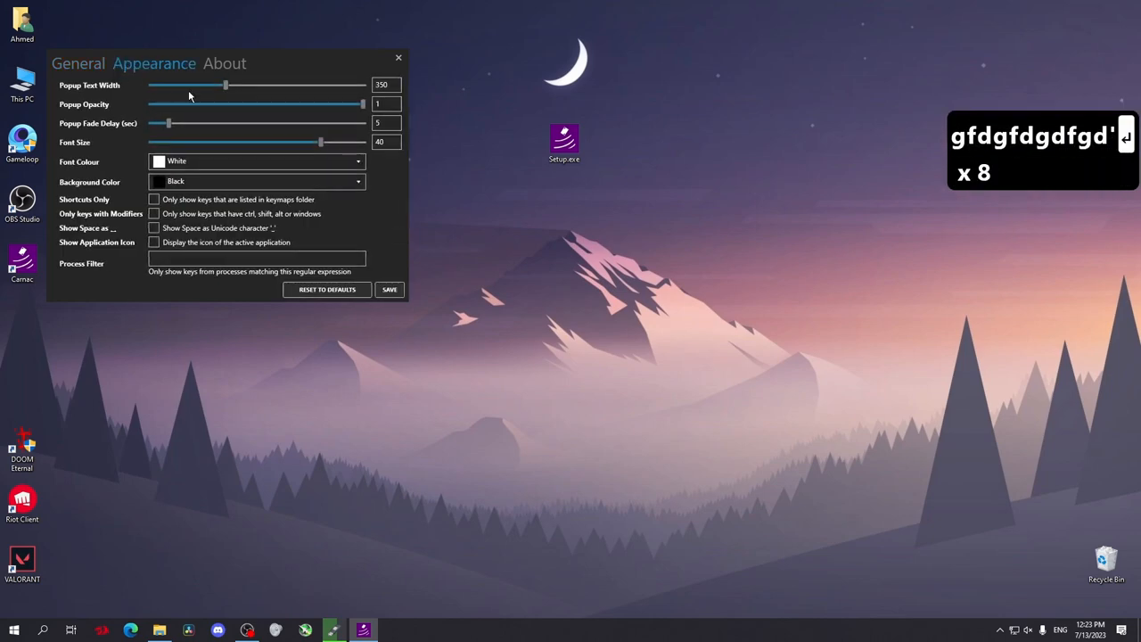
{"action": "left_click_drag", "start_coordinate": [223, 86], "coordinate": [185, 87]}
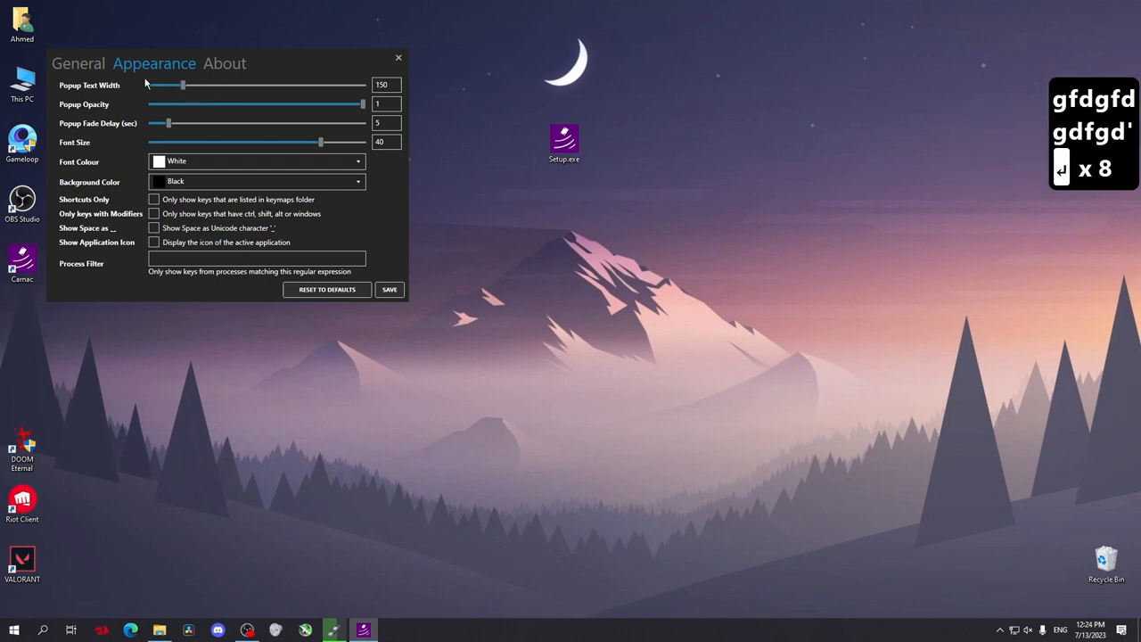
{"action": "left_click", "coordinate": [78, 63]}
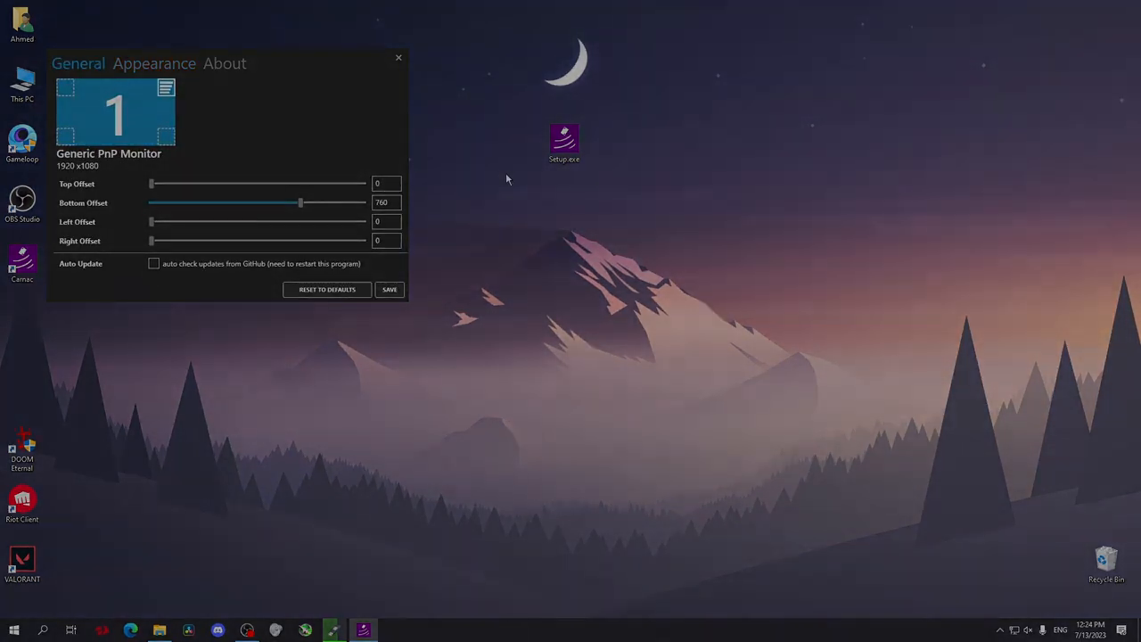
{"action": "key", "text": "Return"}
{"action": "type", "text": "gfds"}
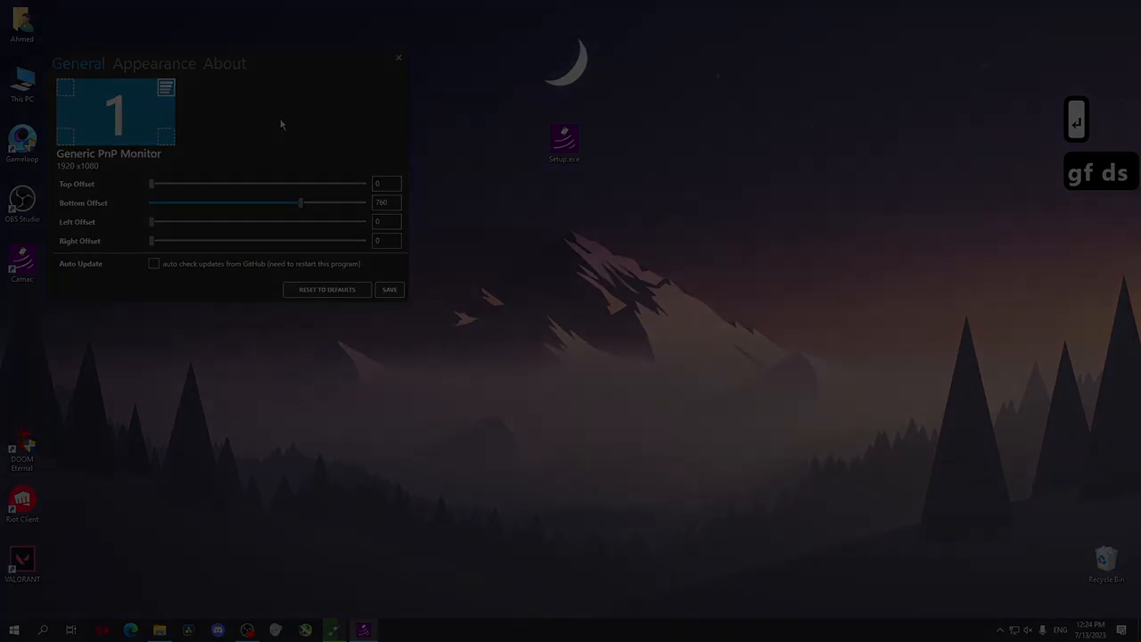